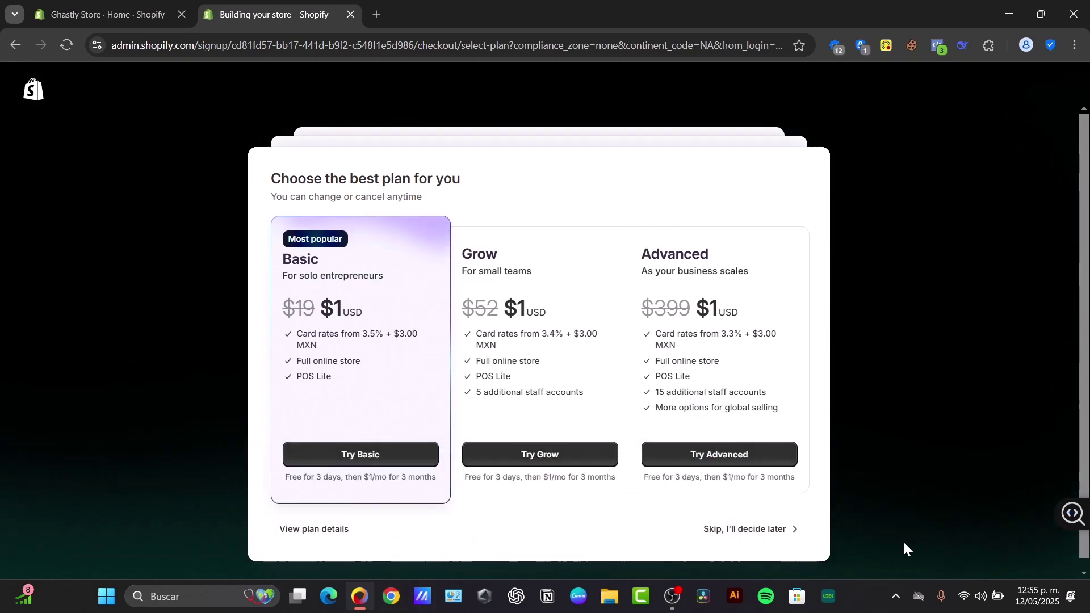
- Skip the plan selection with 'Skip, I'll decide later' to reach the My Store Home page
scroll(823, 528, "down", 1)
left_click(747, 517)
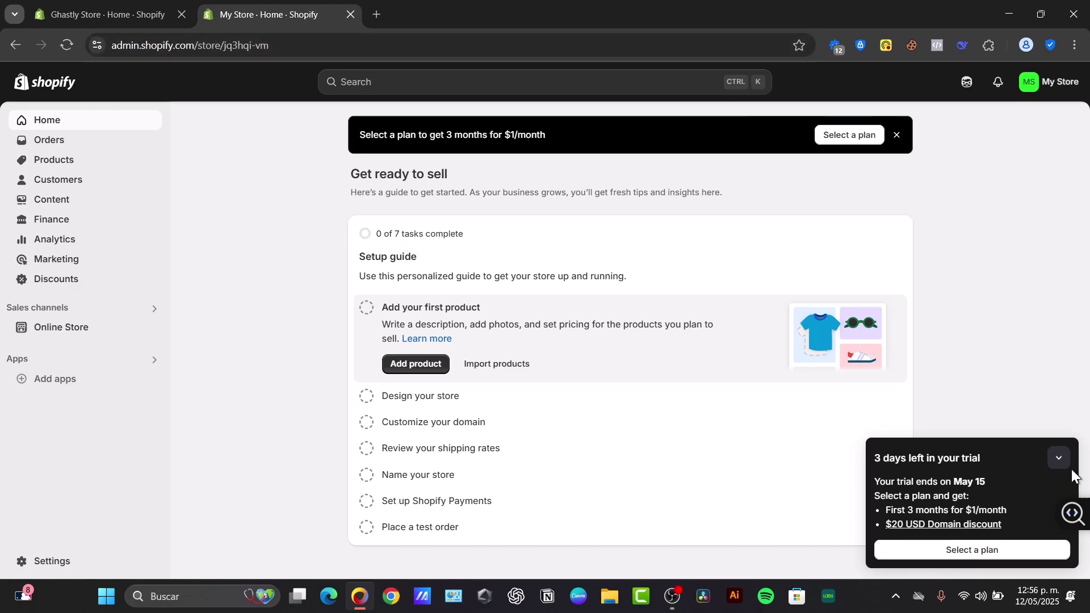
- Collapse the '3 days left in your trial' panel and open Settings on the General page
left_click(1058, 457)
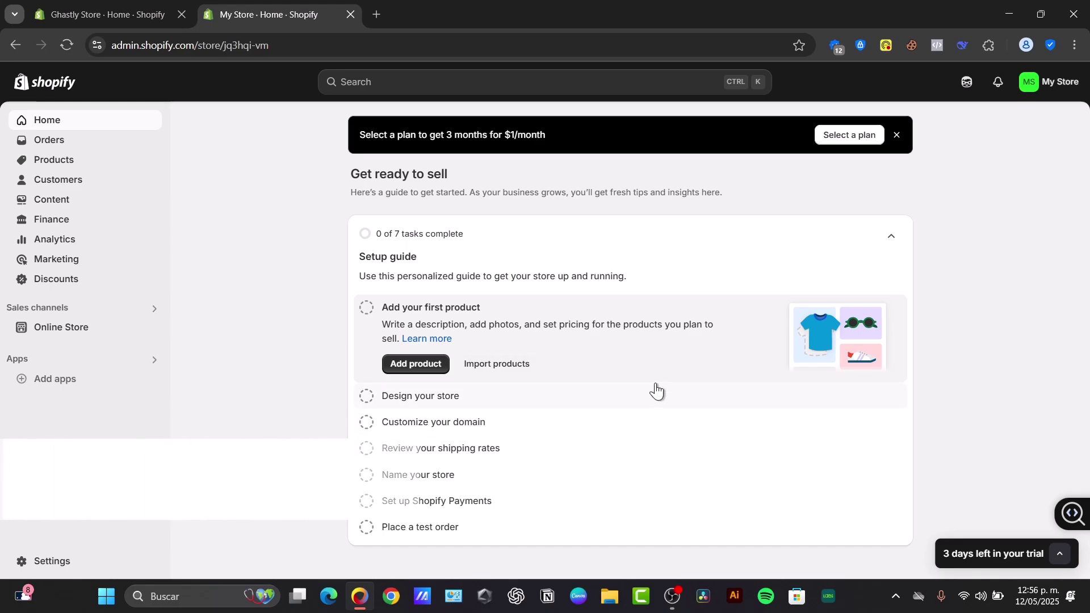
left_click(56, 552)
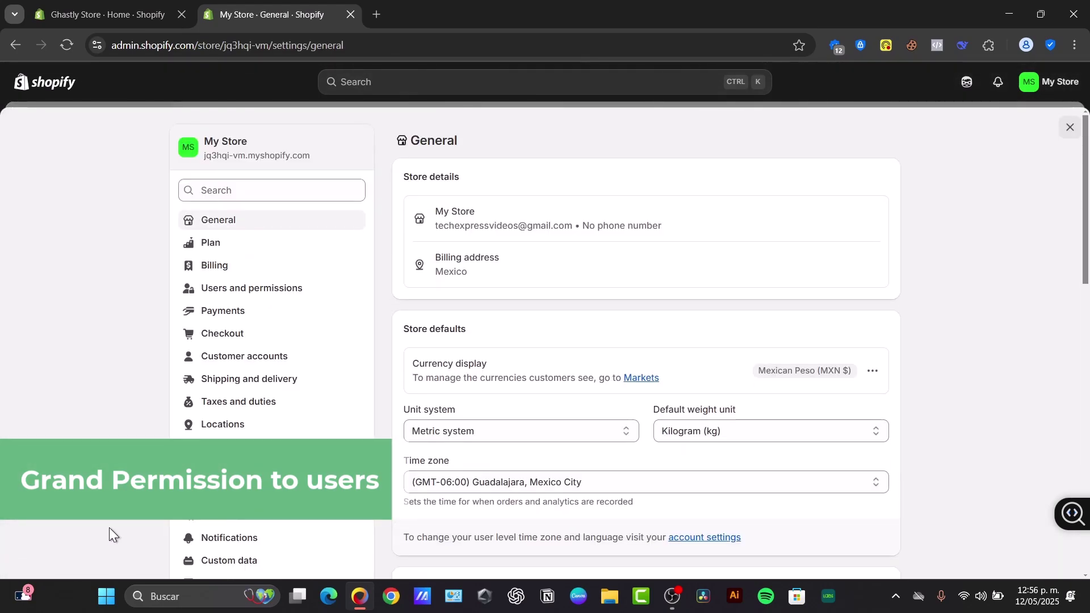
- Review the Users and permissions owner, Collaborators and POS staff notes, then view Compare plans
left_click(268, 296)
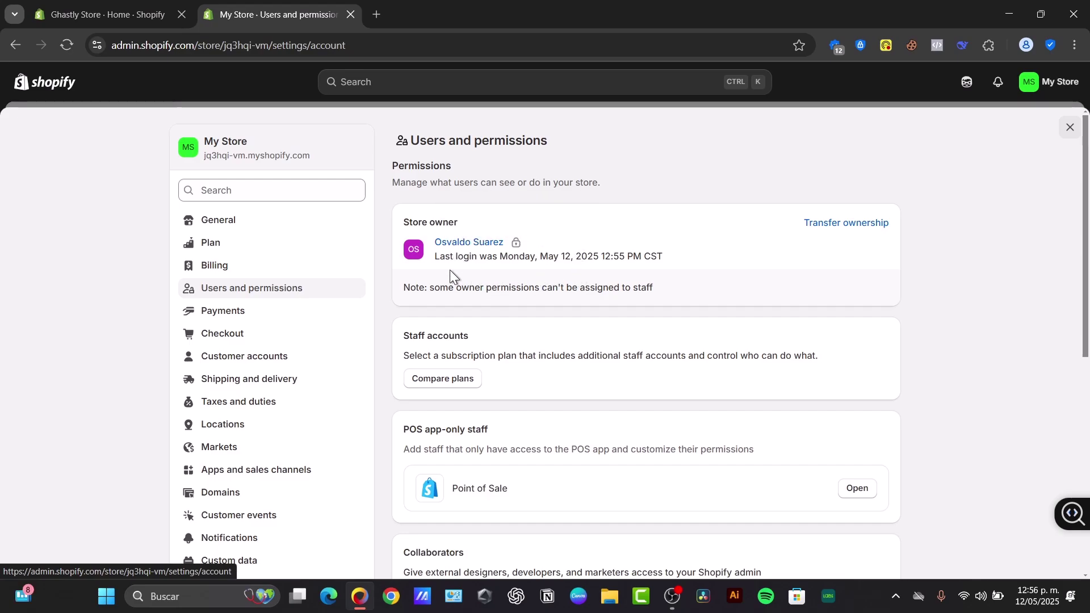
left_click_drag(425, 288, 676, 291)
left_click(676, 292)
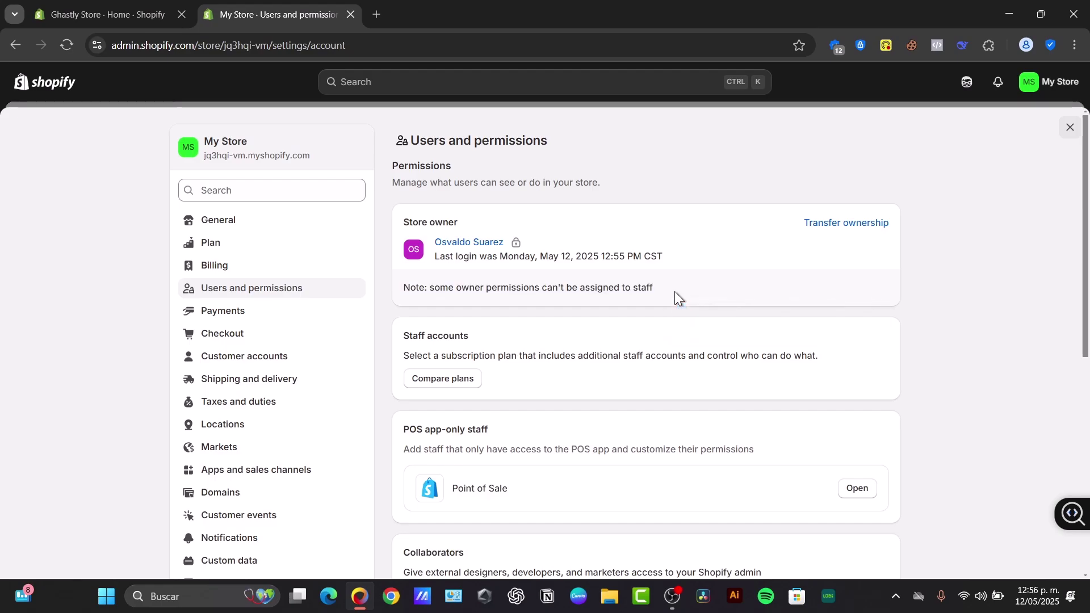
scroll(673, 290, "down", 3)
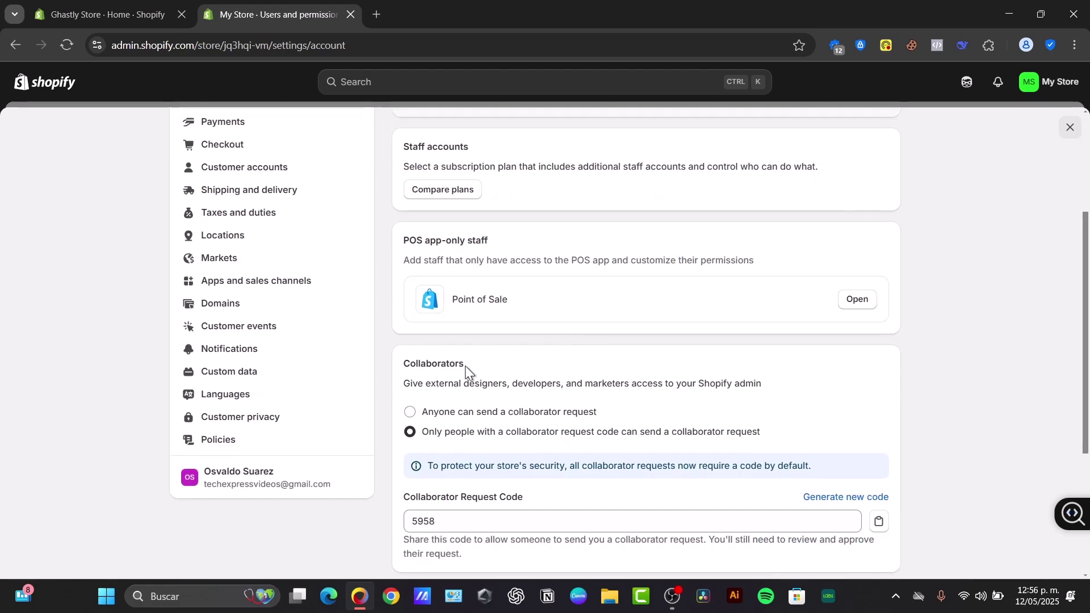
left_click_drag(465, 365, 414, 375)
left_click_drag(404, 238, 489, 240)
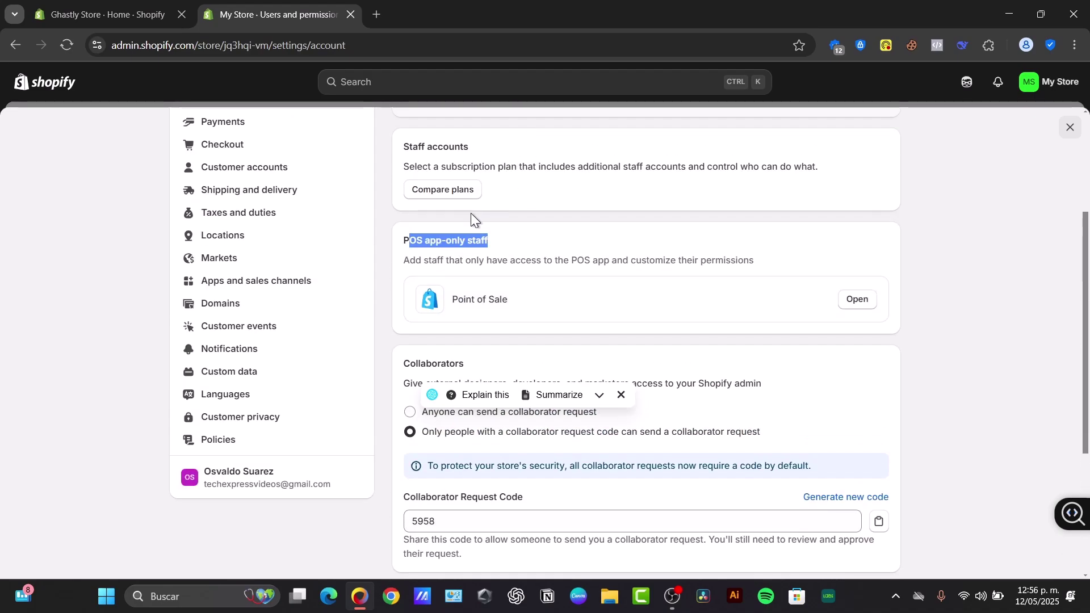
left_click(461, 194)
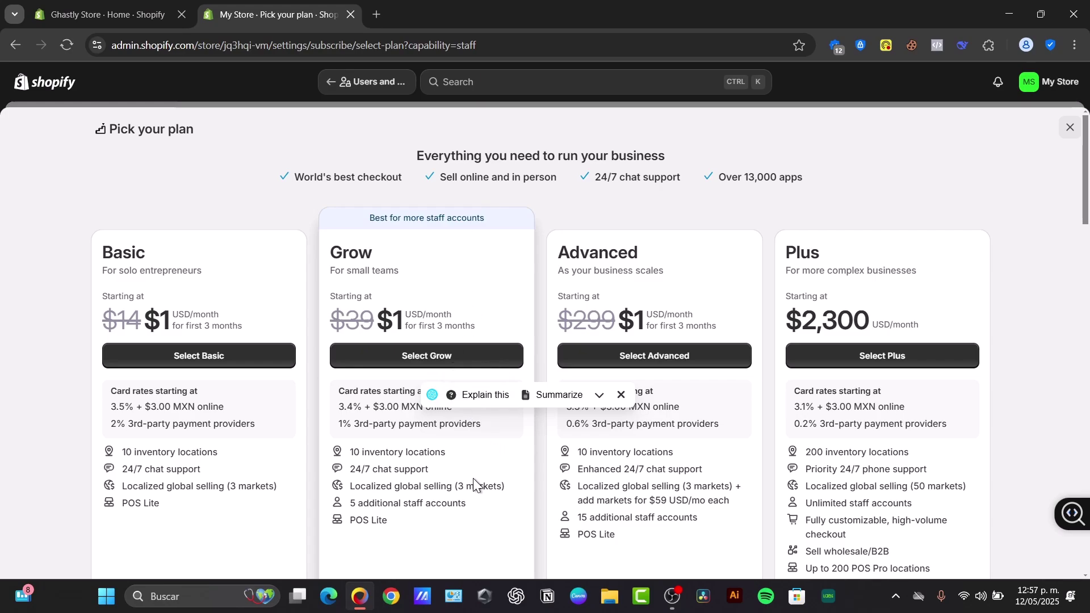
- Note the Grow plan's 5 additional staff accounts, then close the plan picker to return Home
scroll(474, 478, "down", 3)
left_click_drag(348, 313, 448, 314)
triple_click(475, 313)
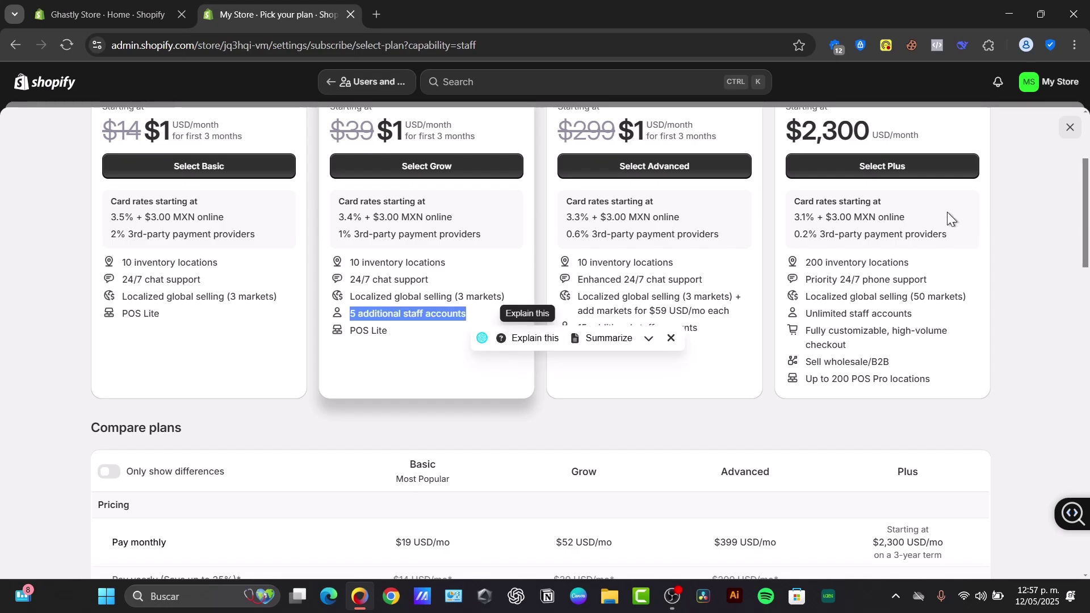
left_click(1055, 122)
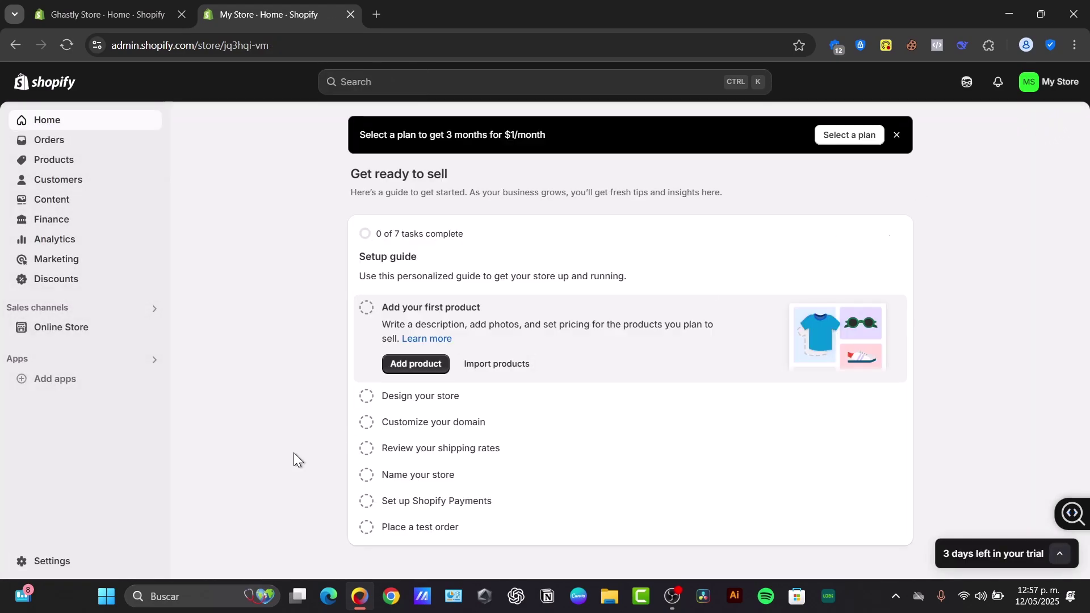
- Go to Settings > Users, attempt Add users, and cancel the plan-upgrade prompt
left_click(25, 559)
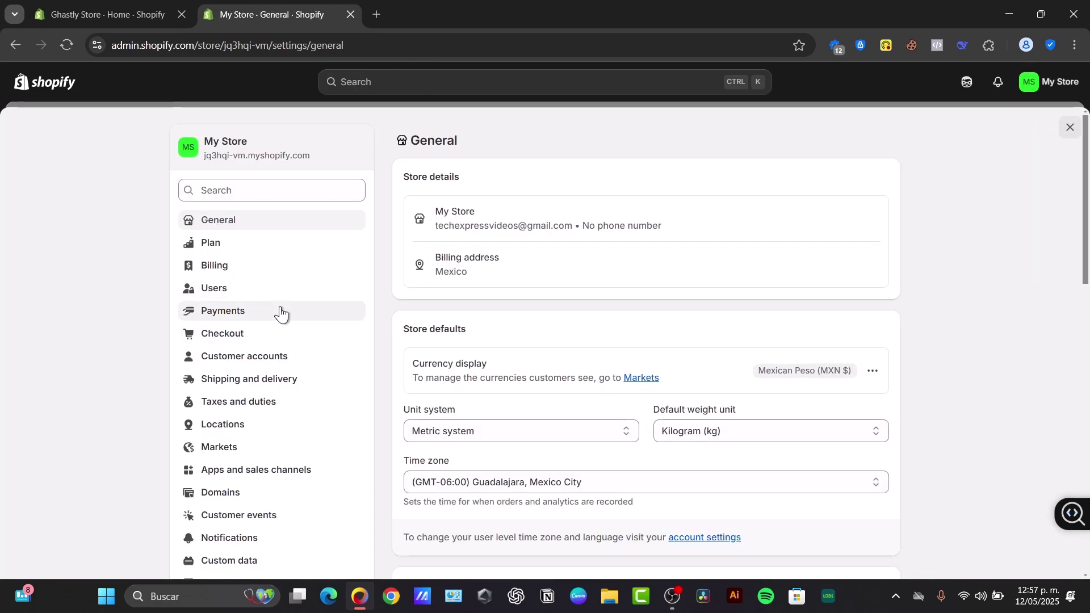
left_click(282, 294)
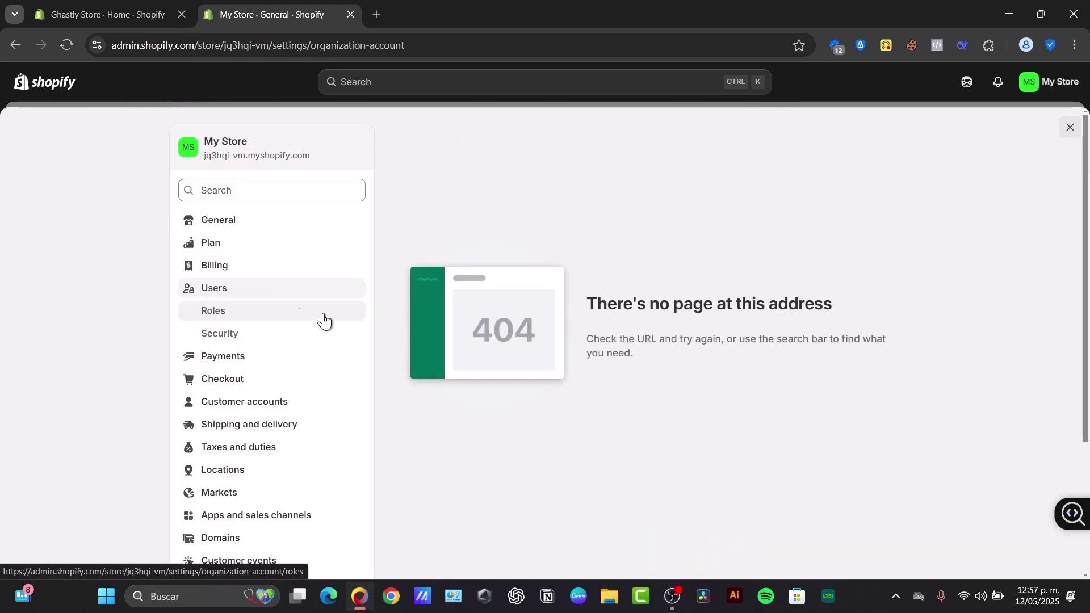
left_click(294, 404)
left_click(274, 309)
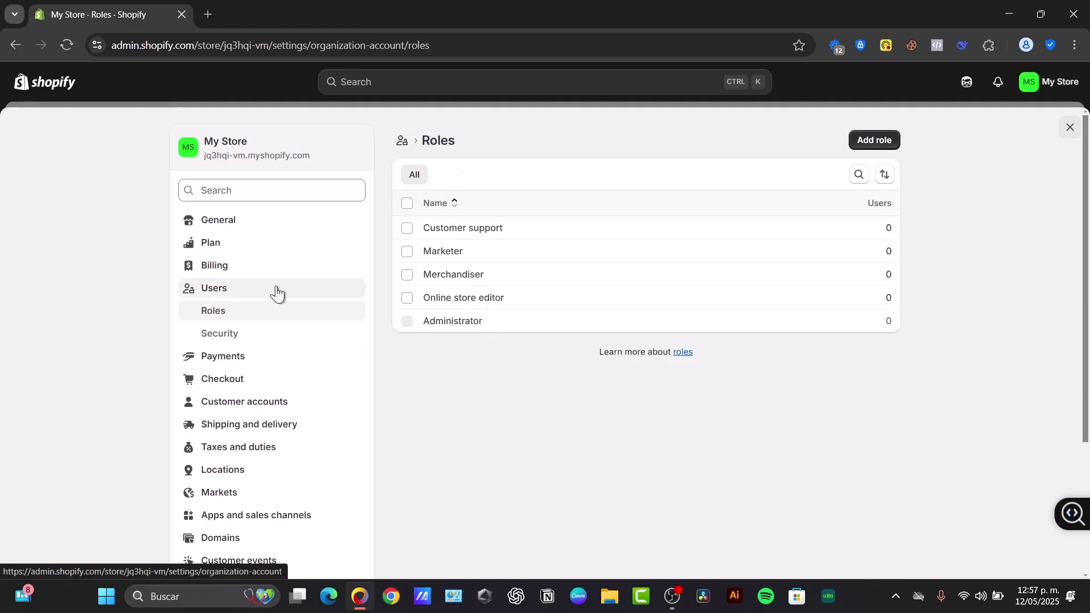
left_click(275, 287)
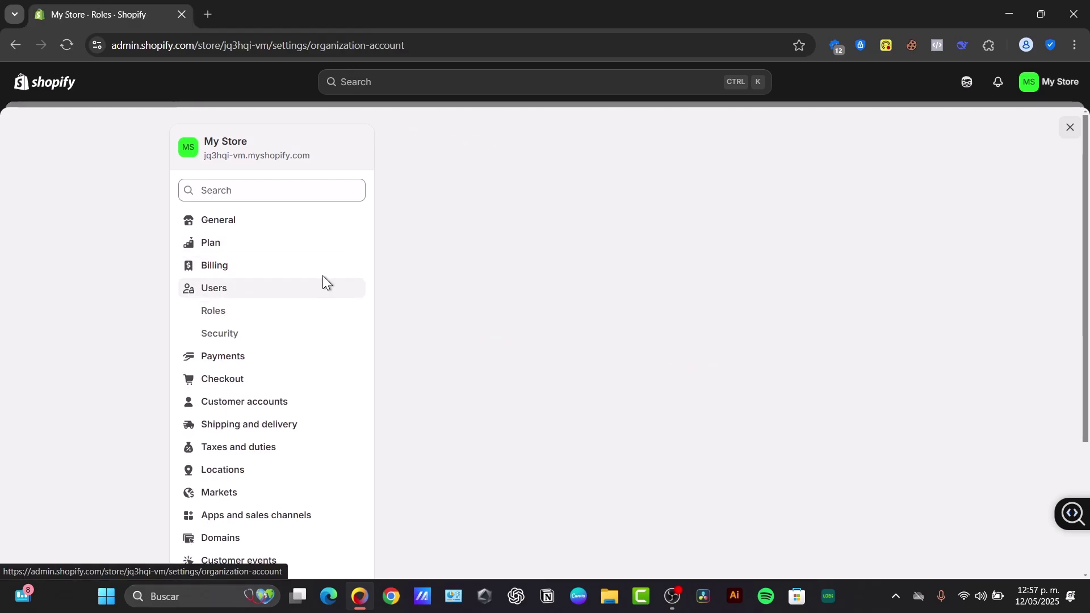
left_click(855, 146)
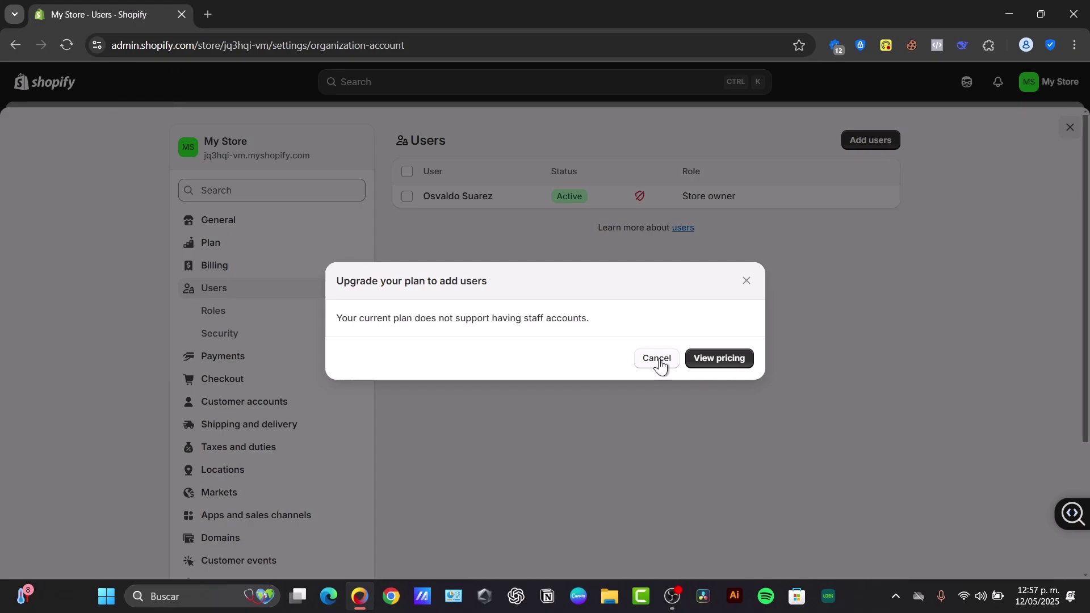
left_click(656, 358)
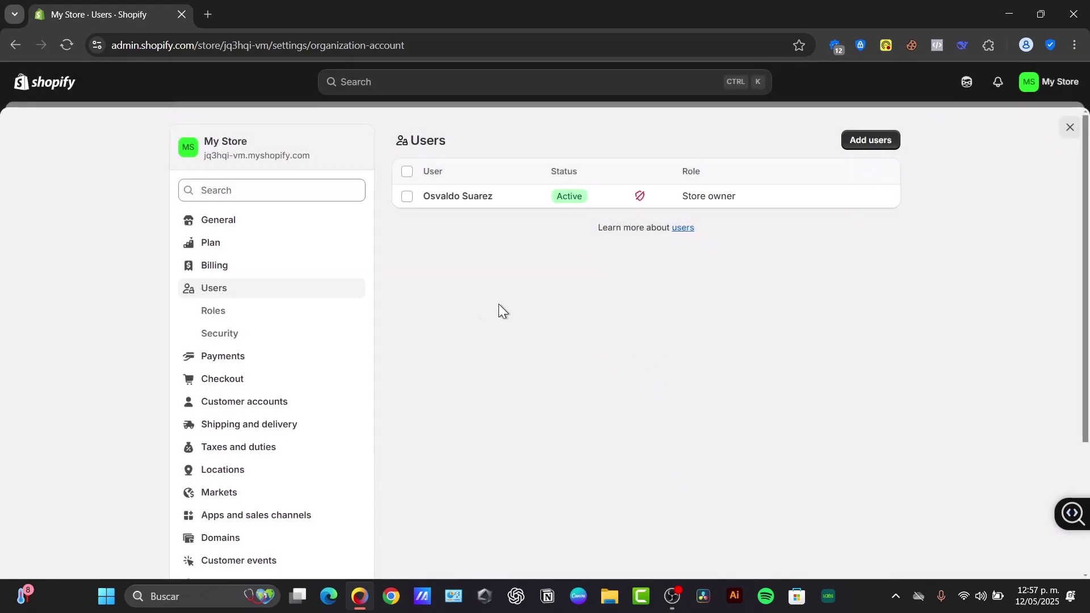
left_click(254, 315)
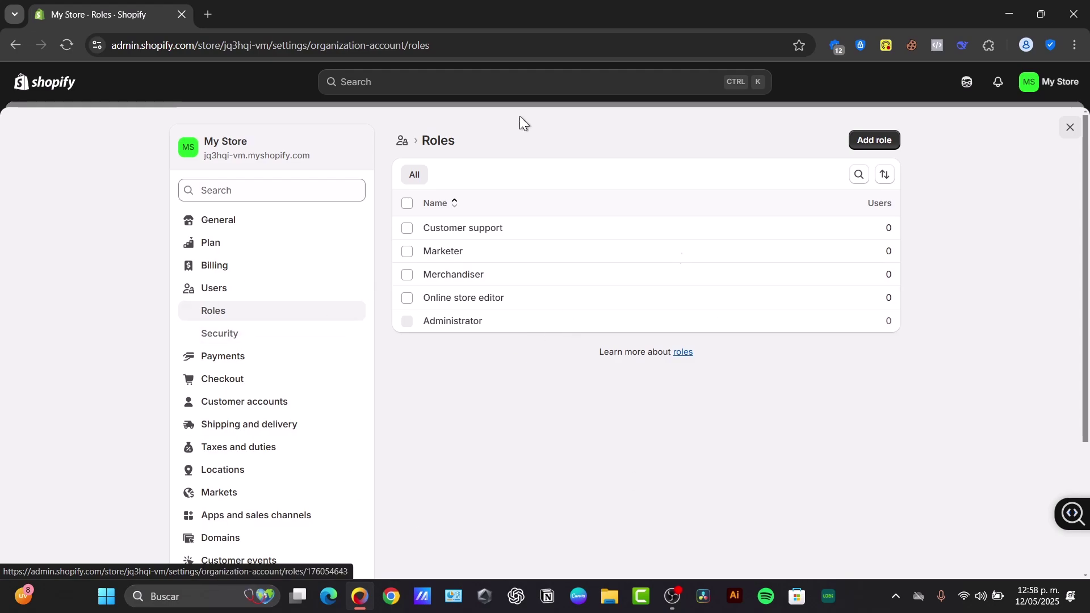
- Open Users > Security and read the collaborators description and staff limit note
left_click(265, 334)
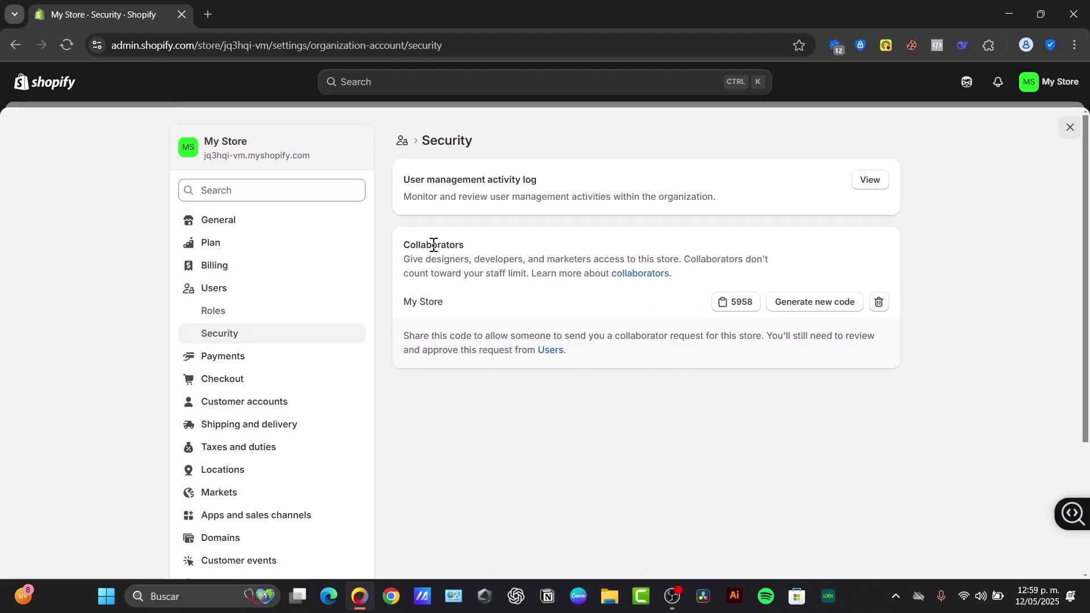
left_click_drag(410, 271, 500, 263)
left_click(693, 246)
left_click_drag(440, 272, 507, 268)
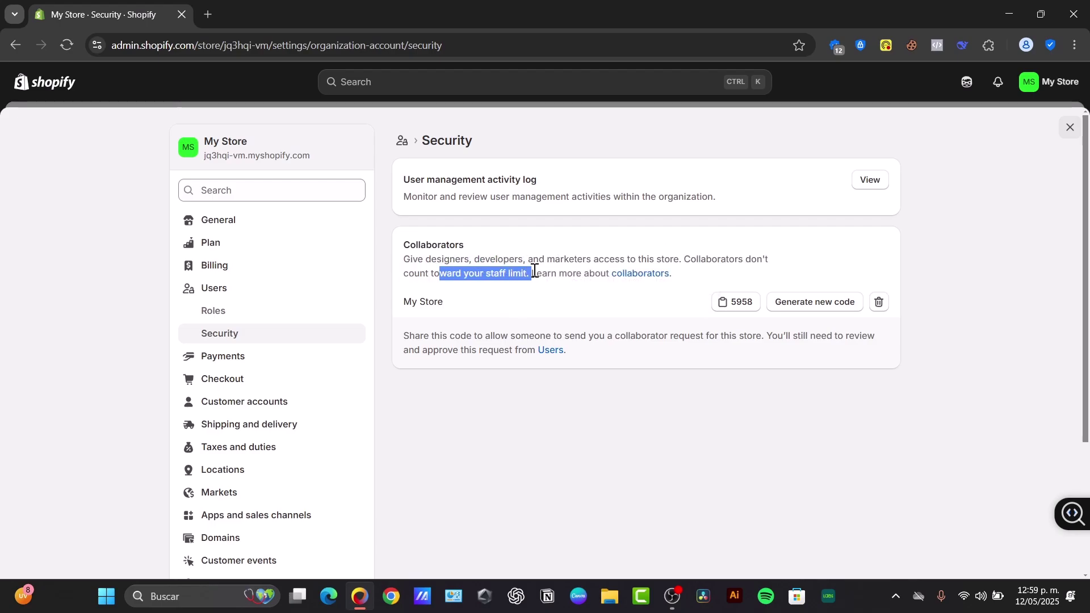
left_click(600, 269)
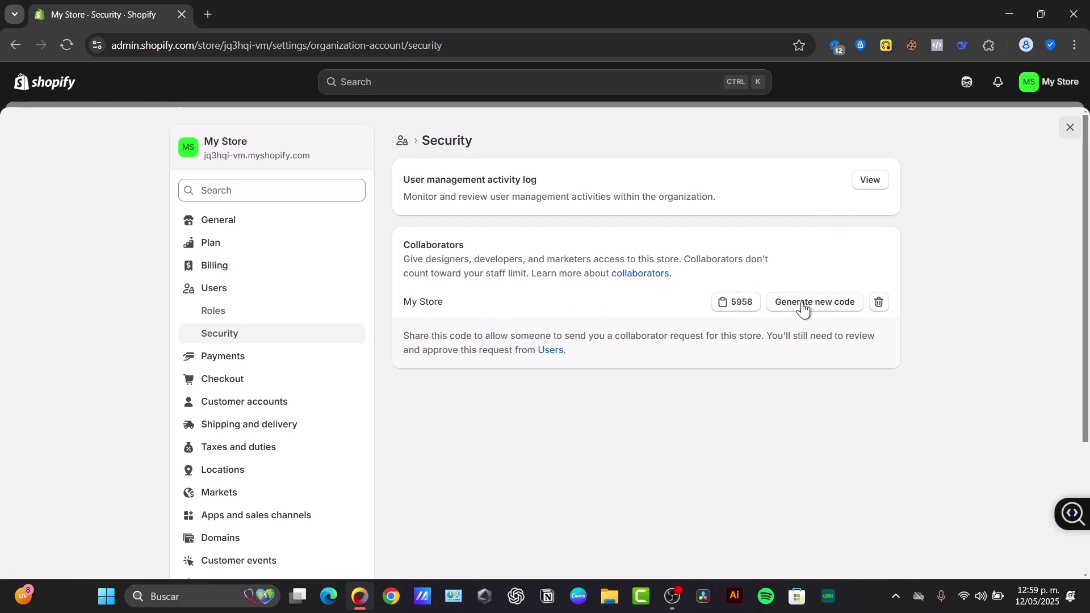
- Copy the collaborator request code, generate a new one, and copy the new code
left_click(746, 314)
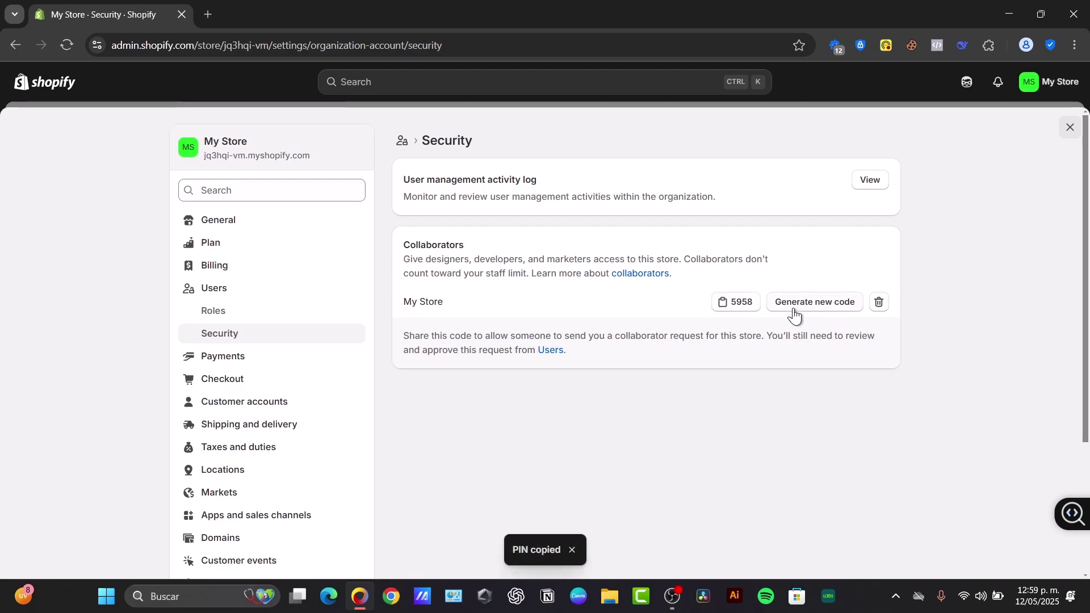
left_click(793, 312)
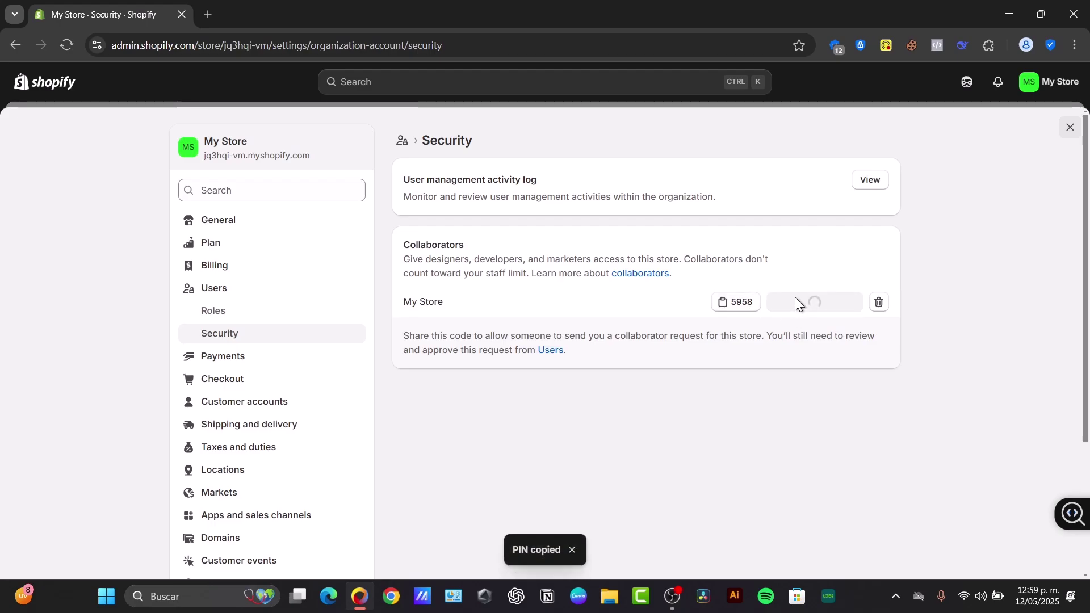
left_click(739, 307)
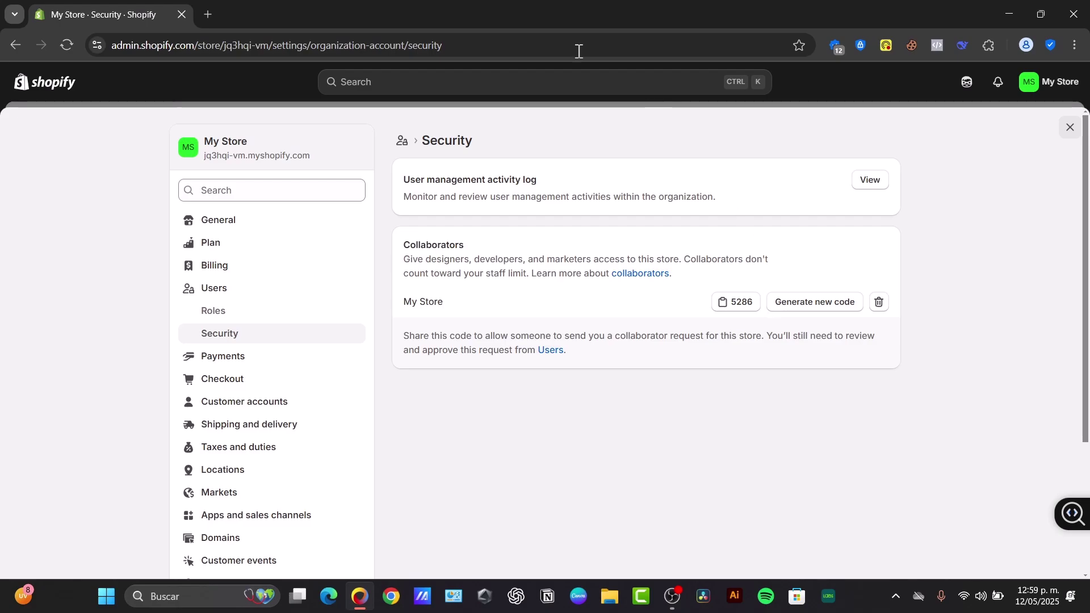
- Search 'shopify collab' in a new browser tab, reloading the page that failed to load
left_click(208, 13)
type("shopify collab")
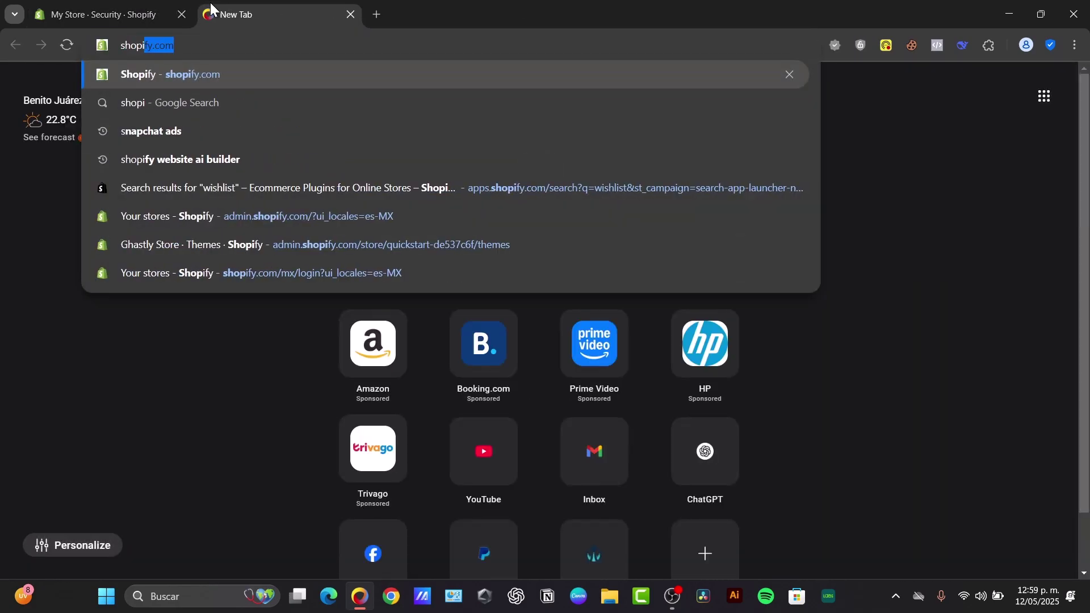
key("Return")
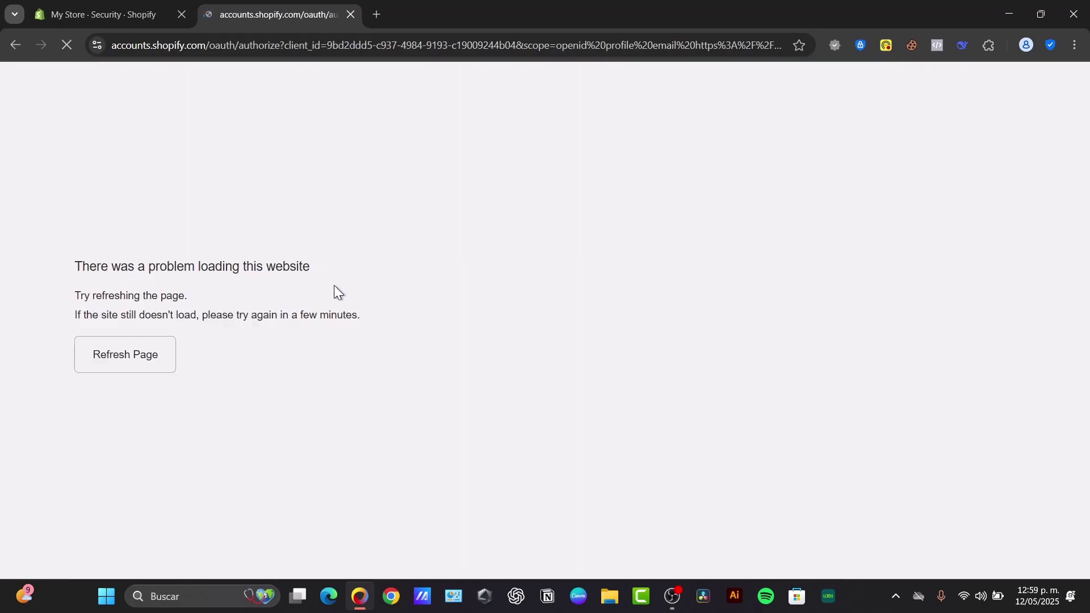
left_click(152, 373)
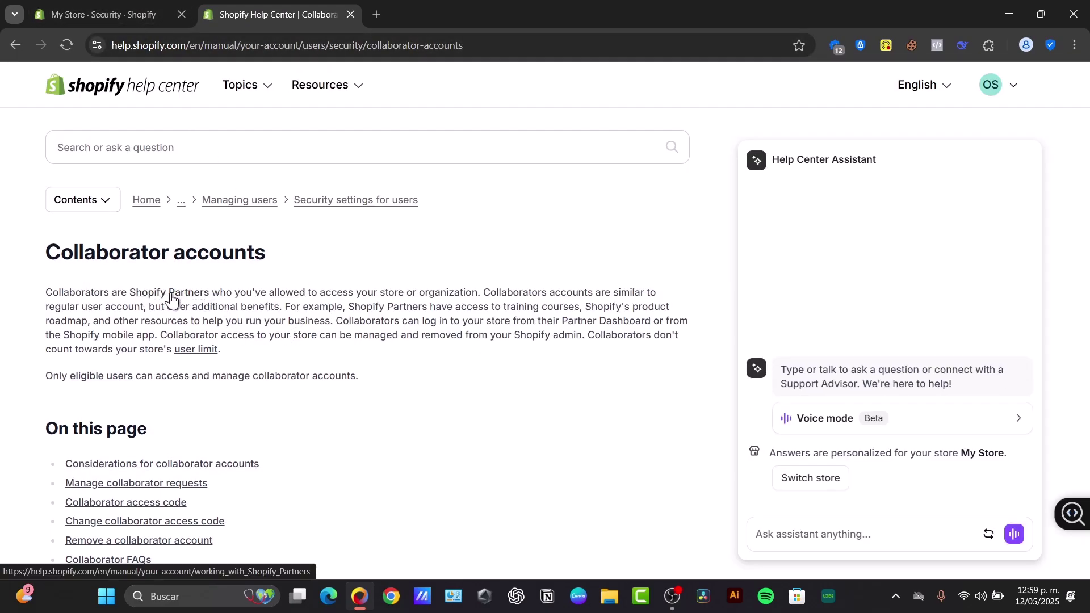
- Read the Collaborator accounts article's steps on roles and accepting collaborator requests
scroll(321, 328, "down", 6)
scroll(321, 329, "down", 10)
left_click_drag(166, 167, 121, 168)
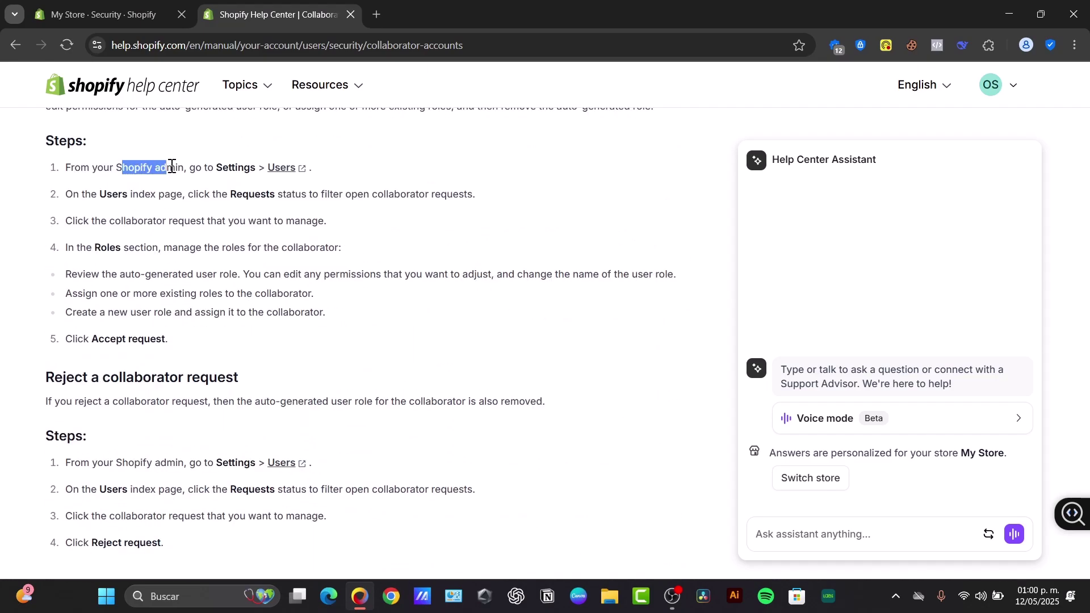
double_click(121, 194)
triple_click(273, 244)
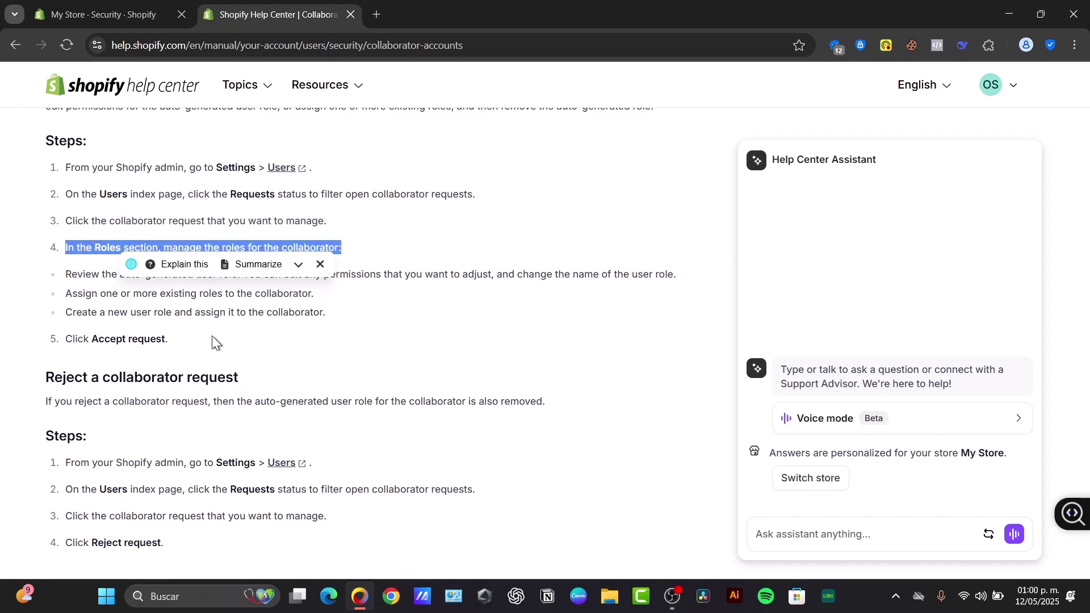
left_click_drag(212, 335, 88, 346)
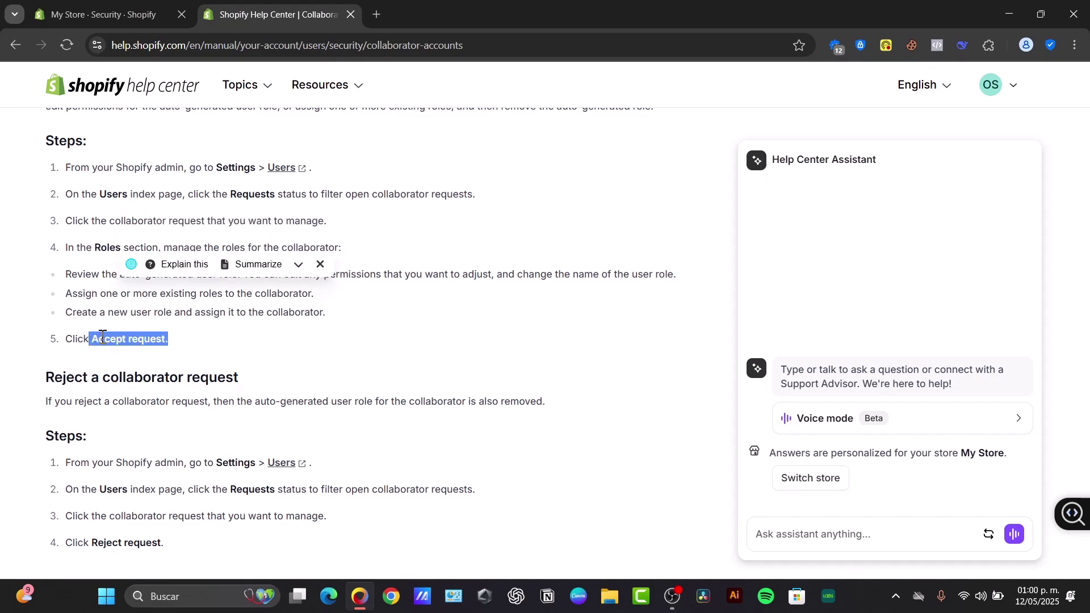
- Back in Security settings, copy the code, regenerate it twice, and close Settings to Home
left_click(104, 14)
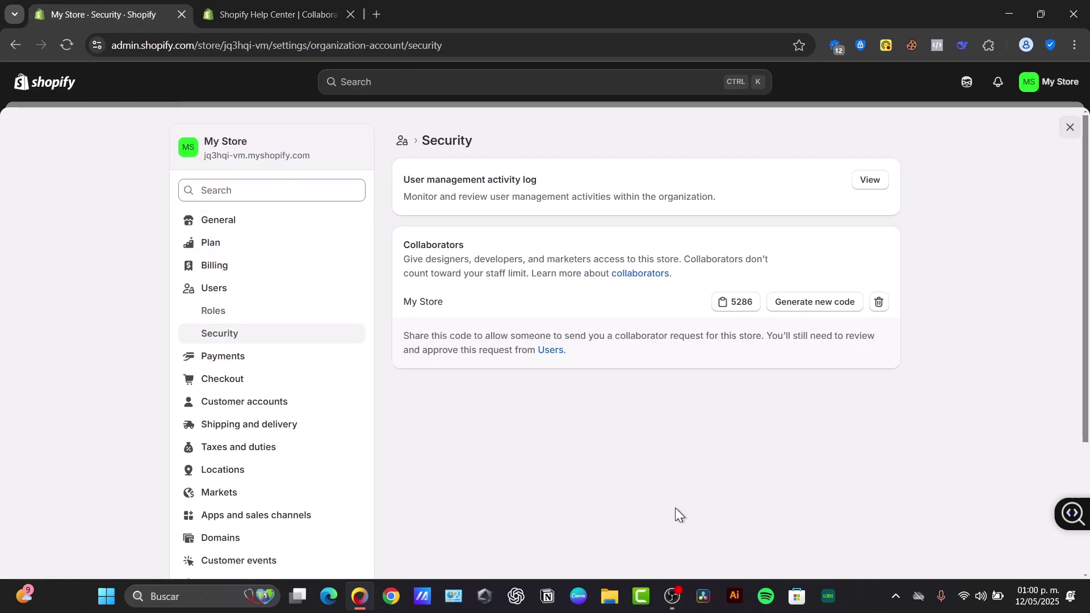
left_click(744, 300)
left_click(821, 304)
left_click(794, 303)
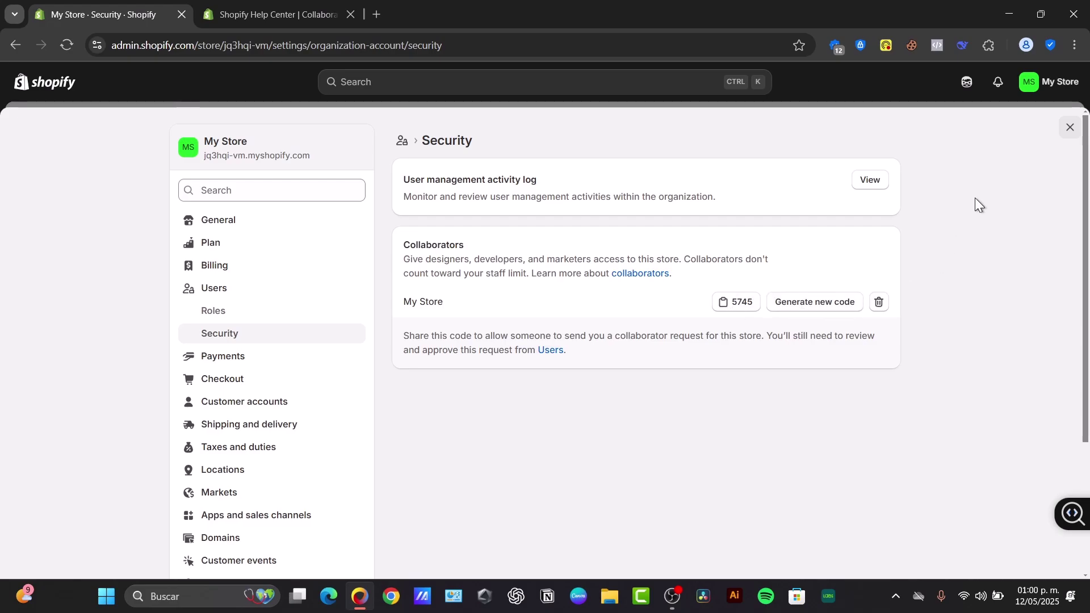
left_click(1068, 127)
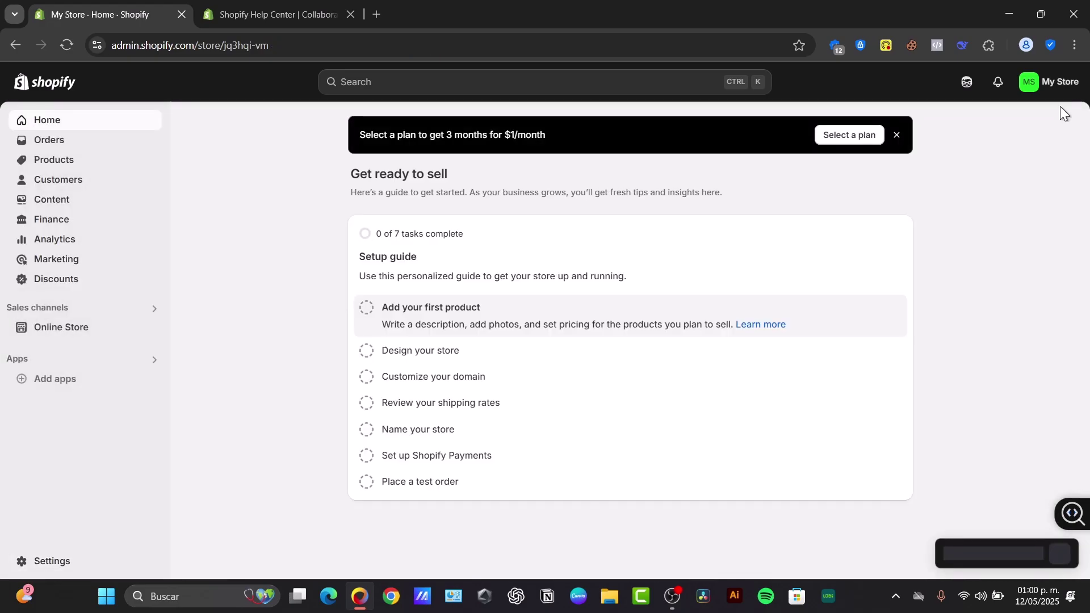